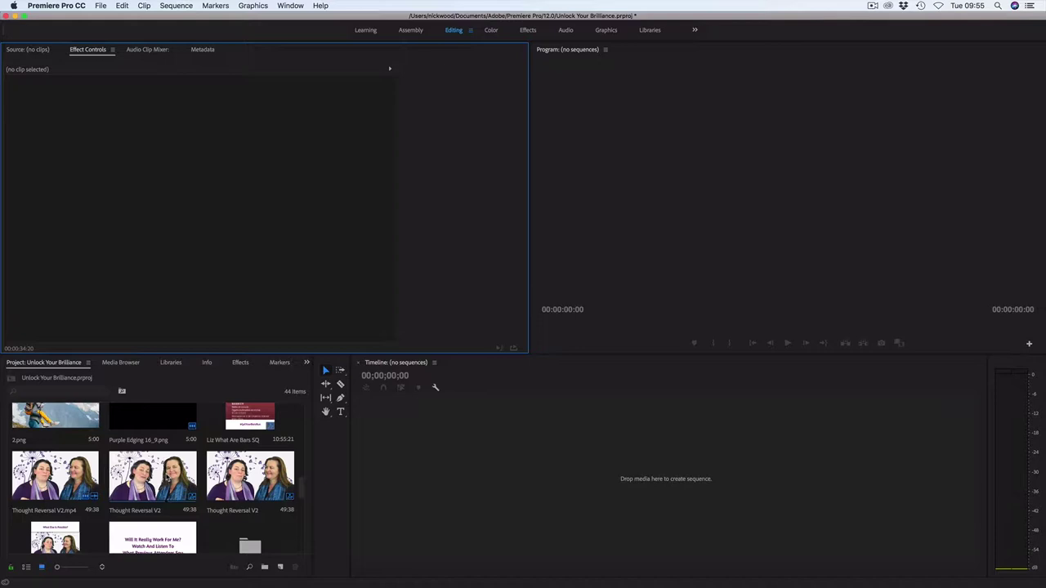
Build a new Thought Reversal V2 sequence by dragging that clip onto the empty Timeline
{"action": "left_click", "coordinate": [159, 477]}
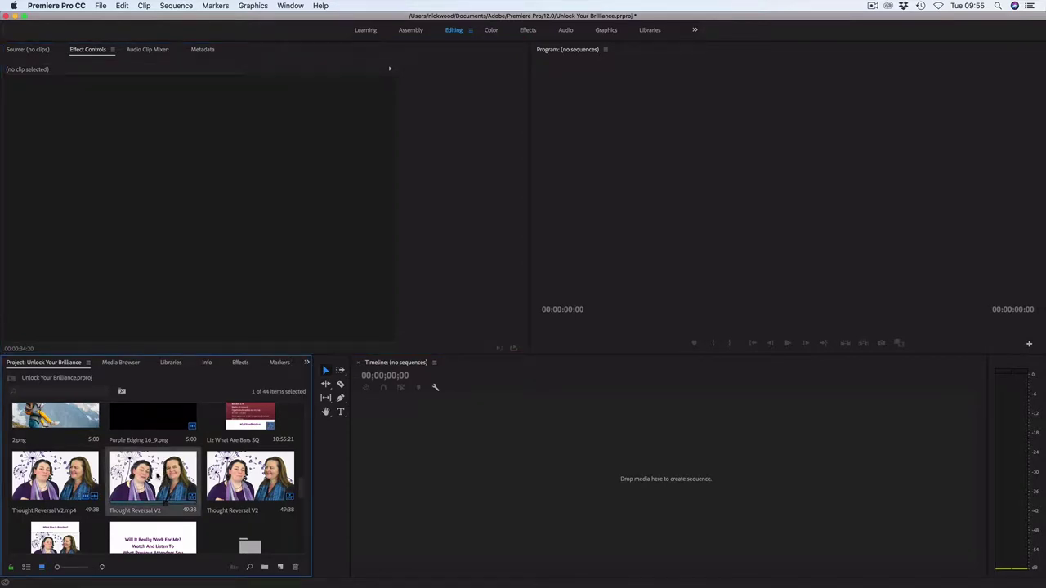
{"action": "left_click_drag", "start_coordinate": [155, 477], "coordinate": [398, 439]}
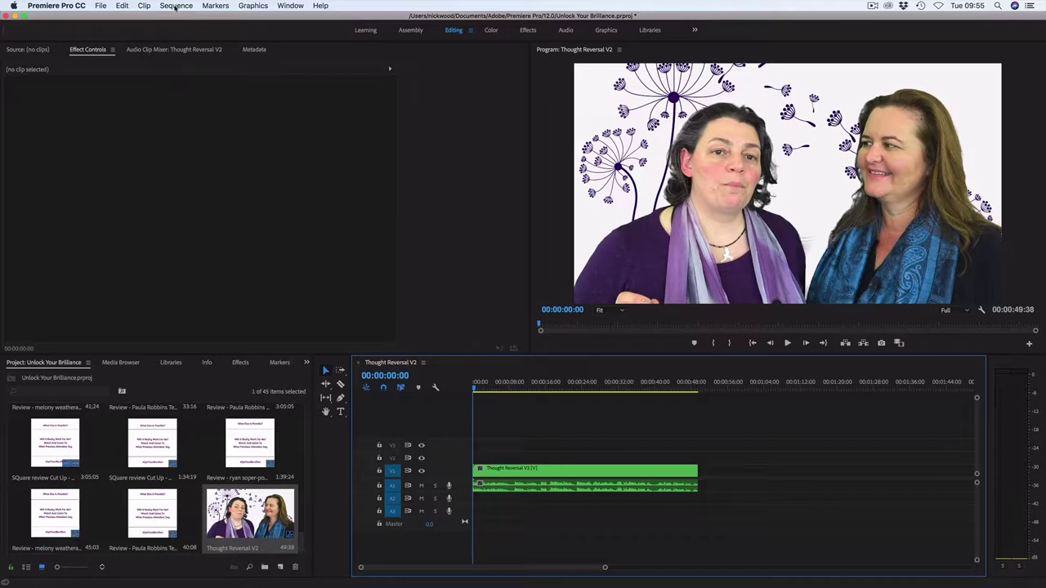
Change the sequence frame size to 1920×1920 and confirm deleting all existing previews
{"action": "left_click", "coordinate": [175, 6]}
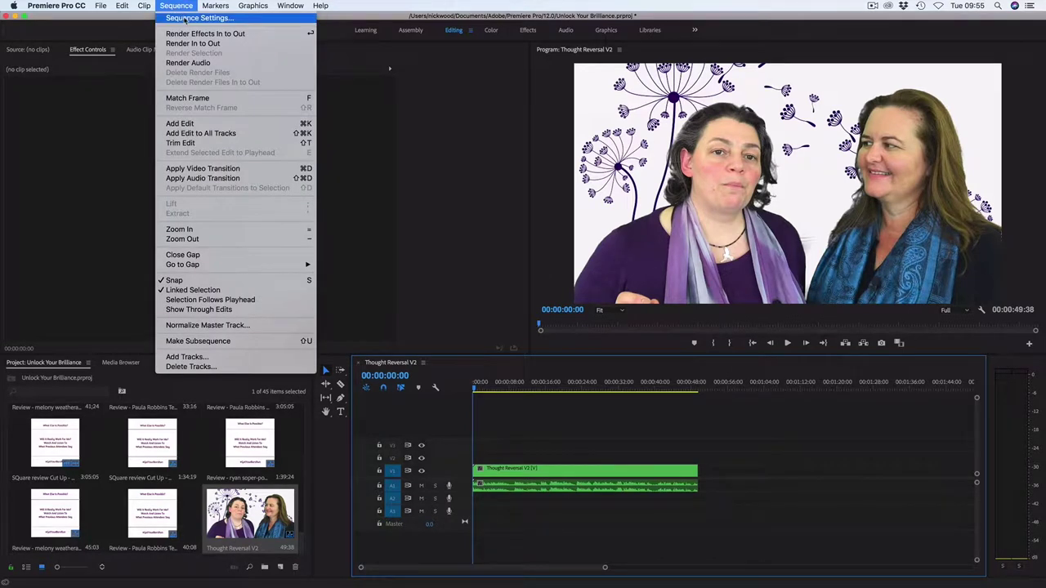
{"action": "left_click", "coordinate": [186, 18]}
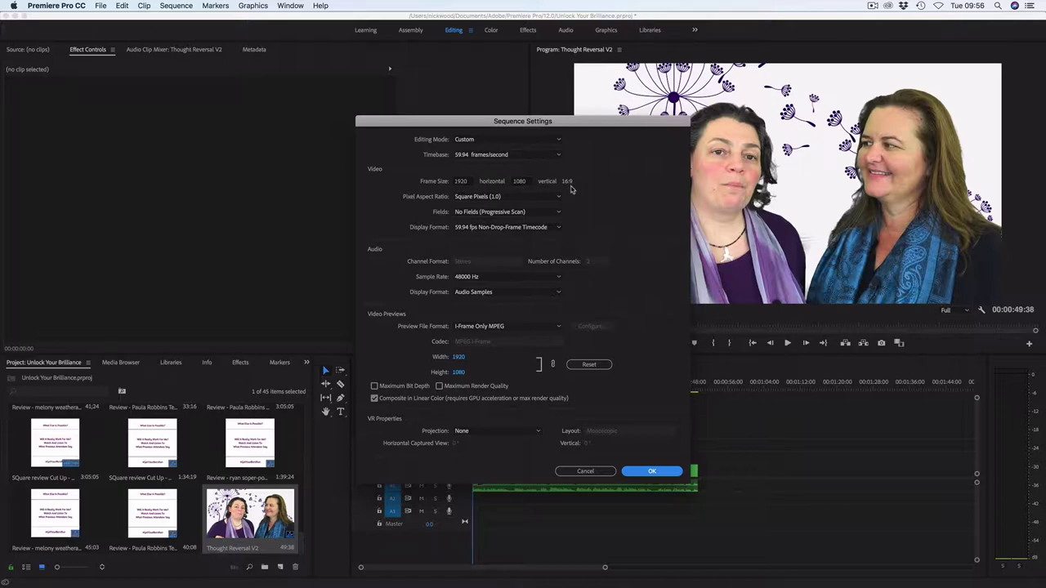
{"action": "left_click", "coordinate": [520, 181]}
{"action": "type", "text": "1920"}
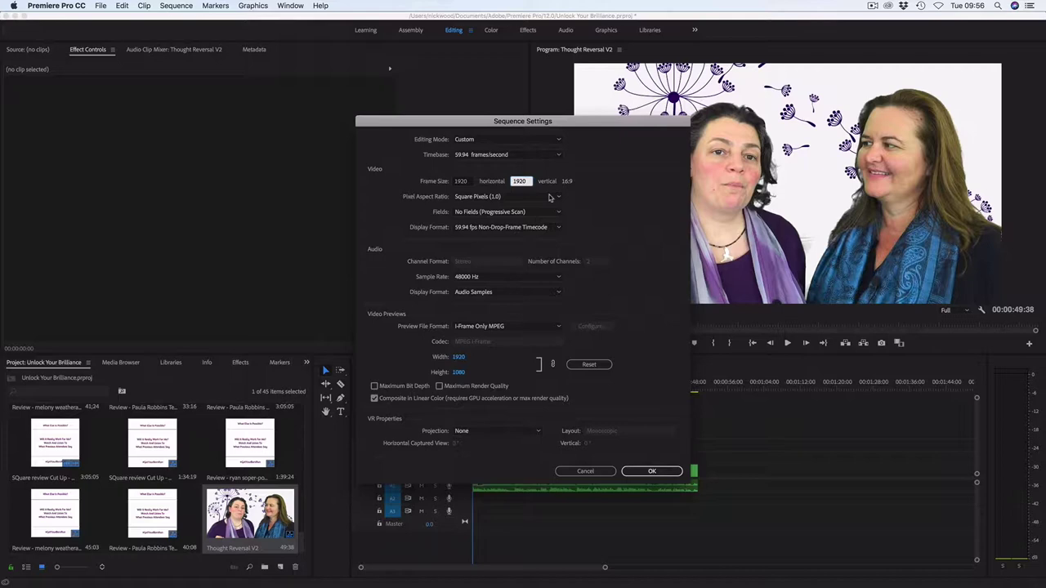
{"action": "key", "text": "Tab"}
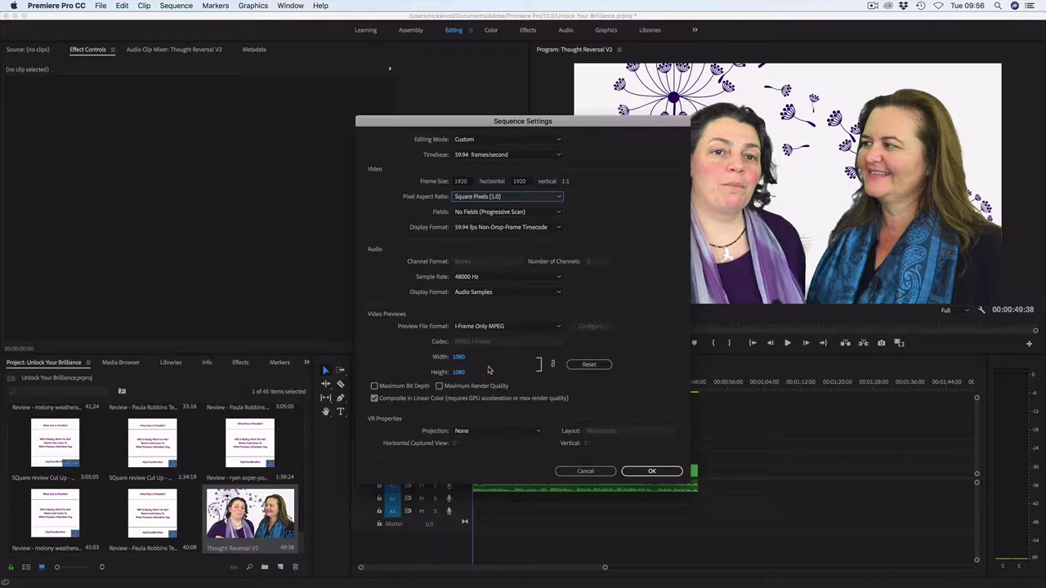
{"action": "left_click", "coordinate": [652, 472]}
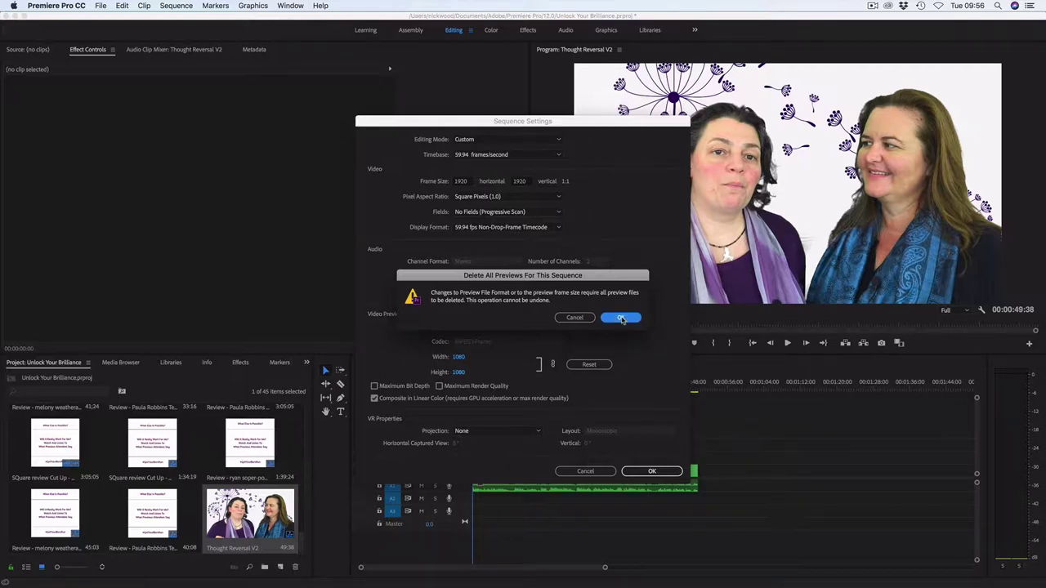
{"action": "left_click", "coordinate": [622, 319]}
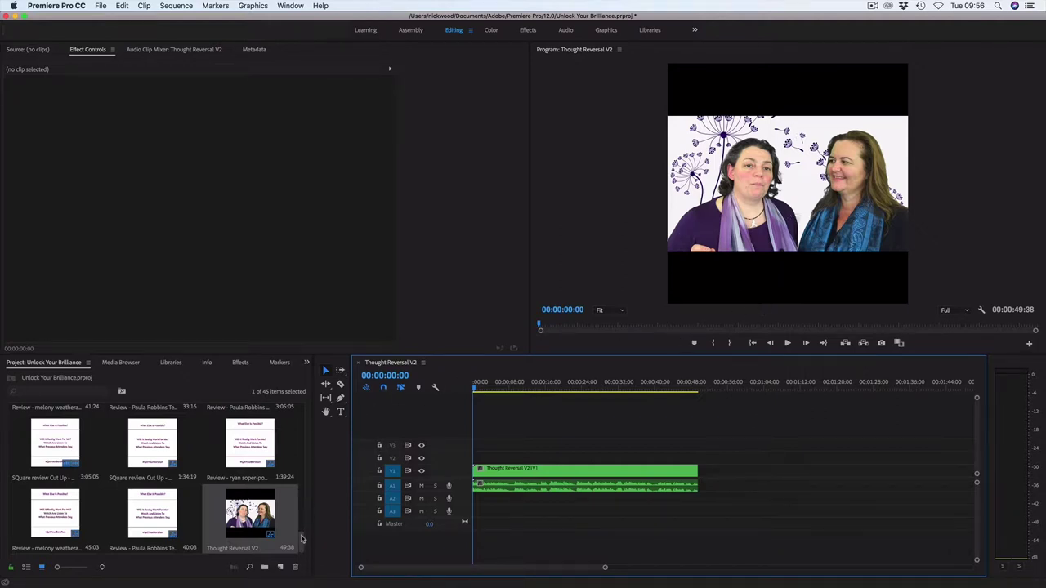
{"action": "left_click_drag", "start_coordinate": [302, 540], "coordinate": [301, 439]}
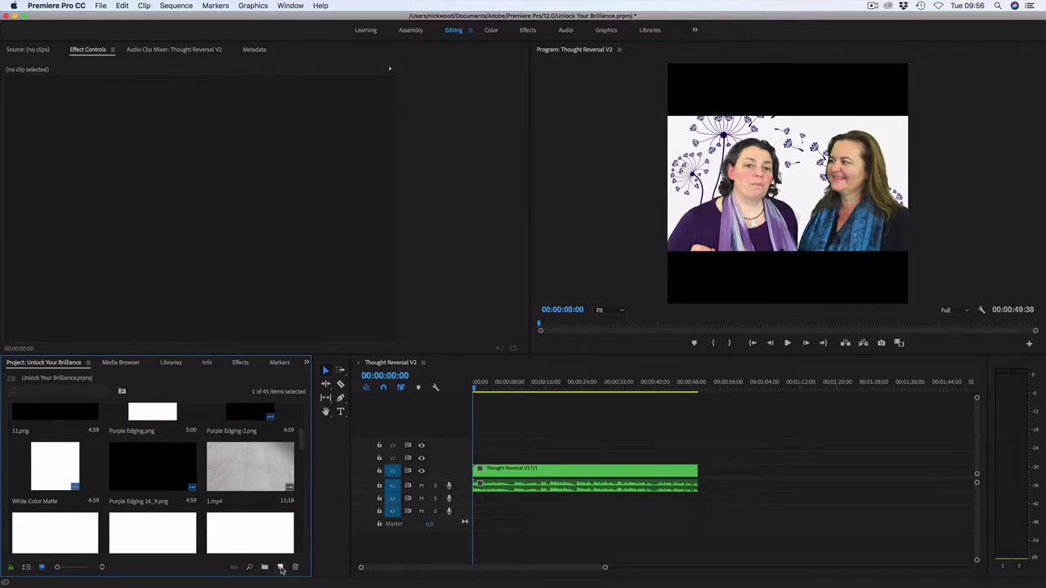
{"action": "left_click", "coordinate": [281, 568]}
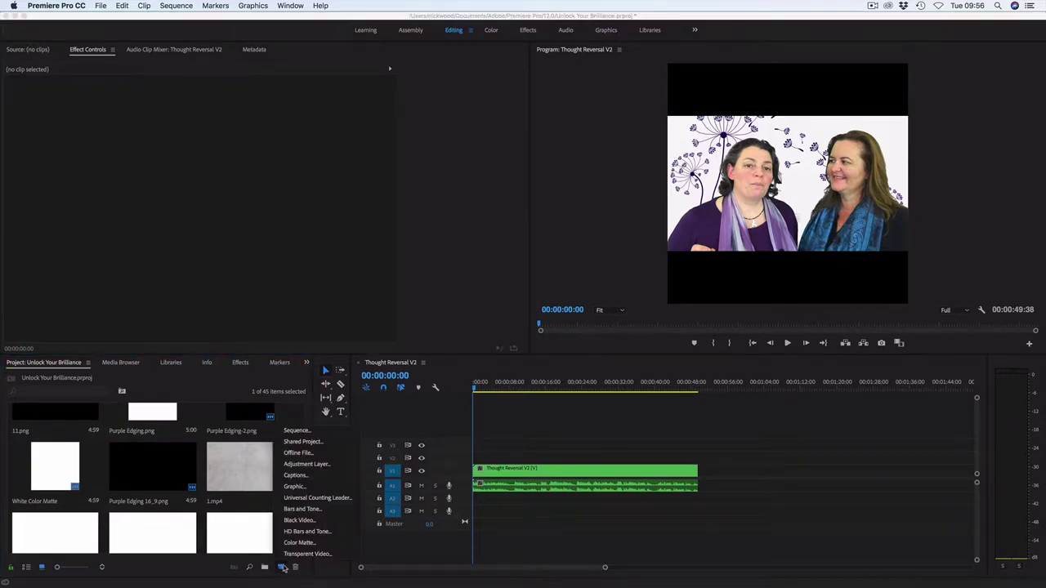
{"action": "left_click", "coordinate": [296, 543]}
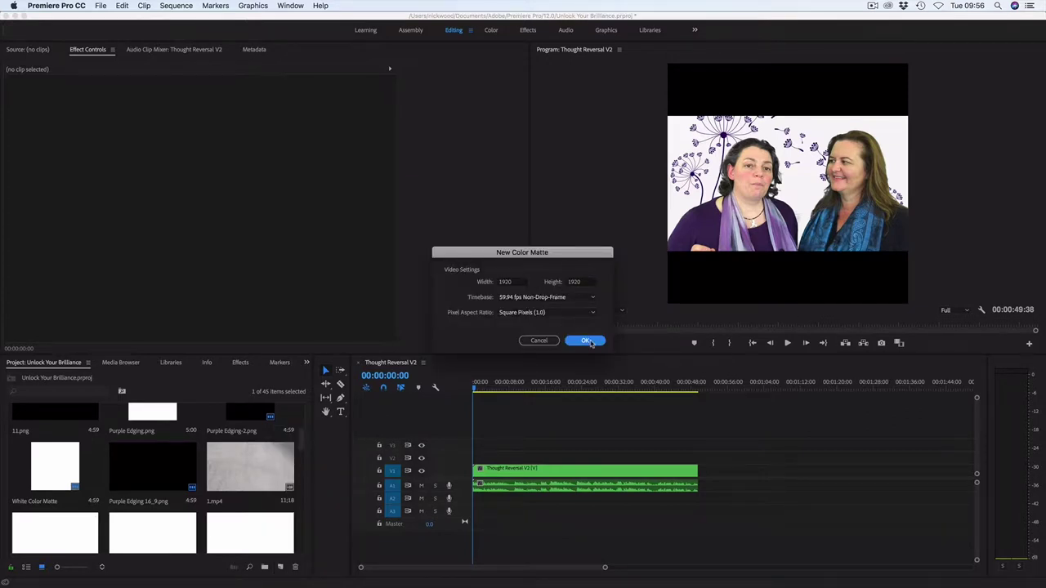
{"action": "left_click", "coordinate": [587, 340]}
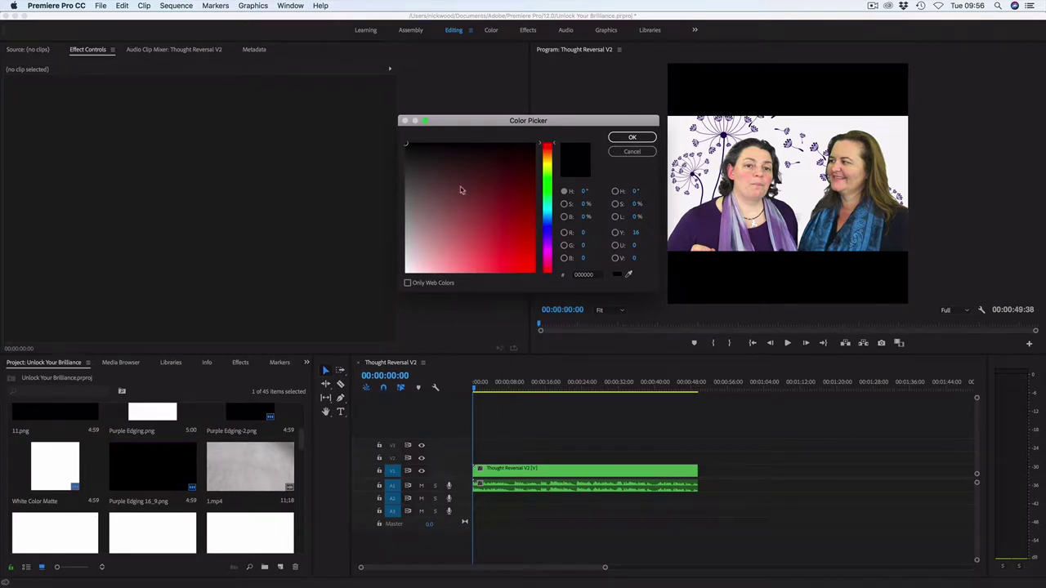
{"action": "left_click", "coordinate": [455, 234]}
{"action": "left_click", "coordinate": [624, 153]}
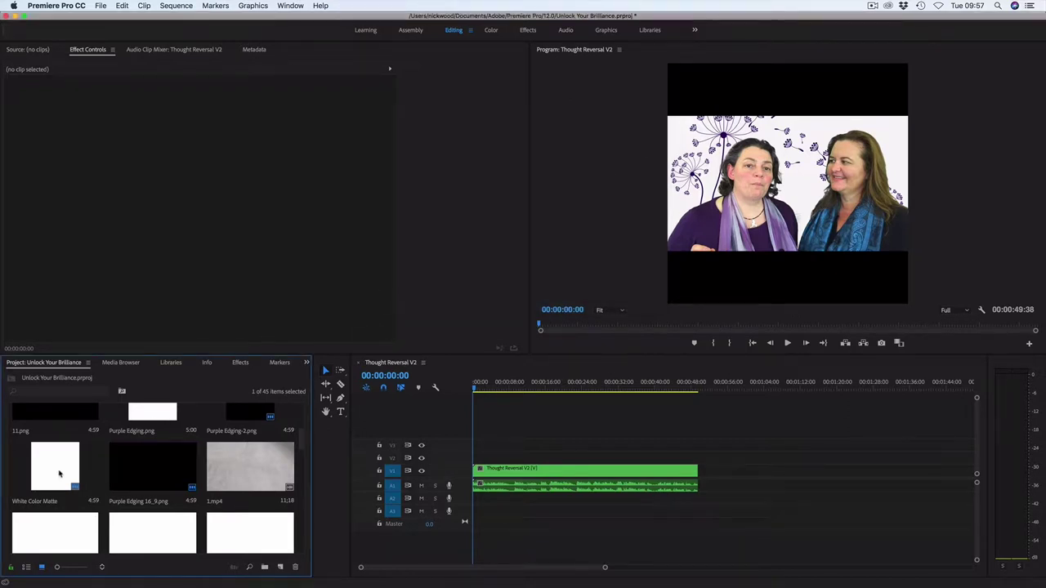
{"action": "left_click", "coordinate": [59, 473]}
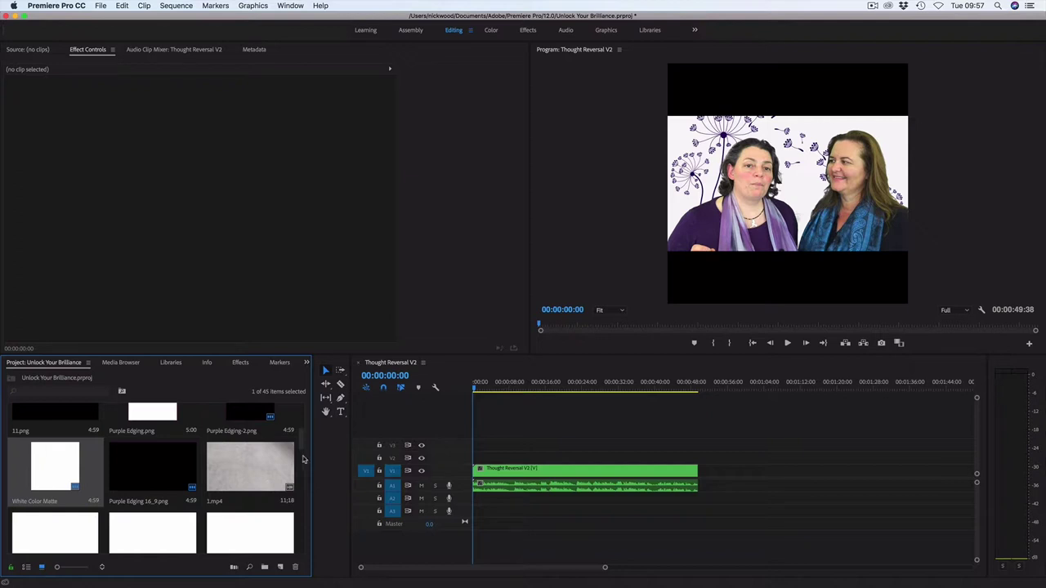
Move Thought Reversal V2 up to V2 and lay the White Color Matte beneath it on V1
{"action": "left_click", "coordinate": [553, 473]}
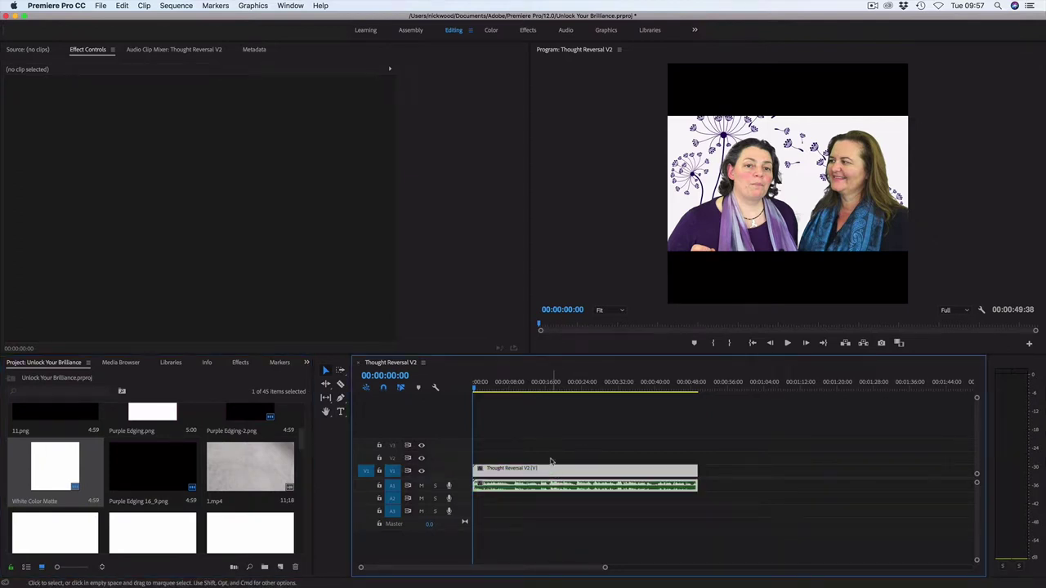
{"action": "left_click_drag", "start_coordinate": [552, 462], "coordinate": [550, 456]}
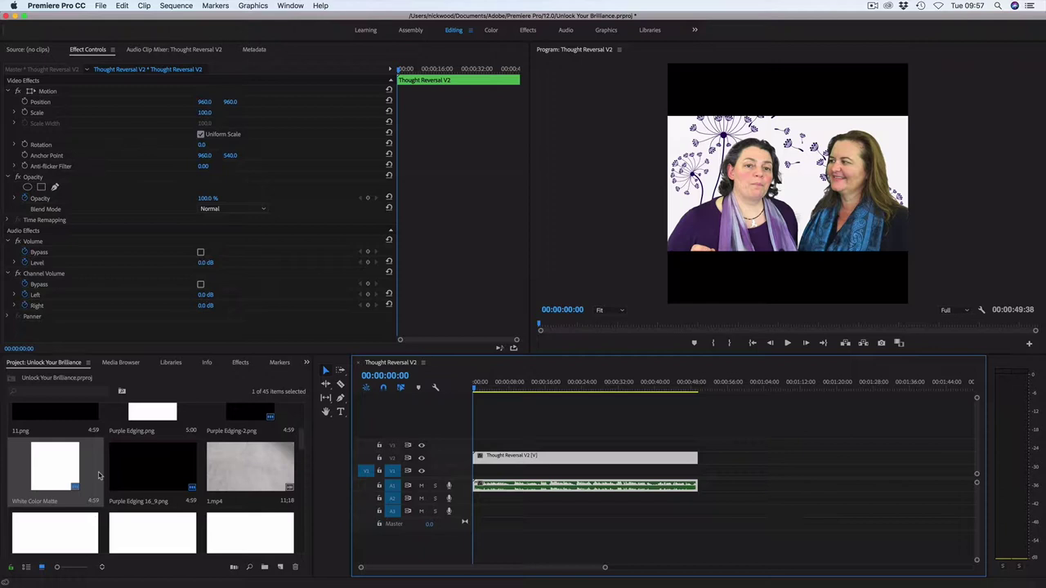
{"action": "left_click_drag", "start_coordinate": [62, 474], "coordinate": [697, 471]}
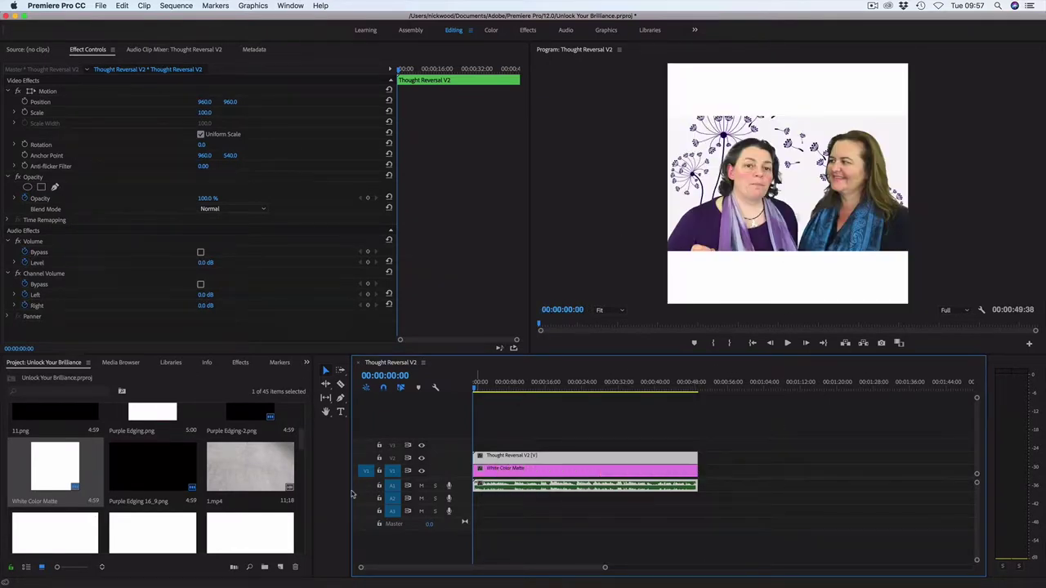
{"action": "left_click_drag", "start_coordinate": [301, 447], "coordinate": [301, 429]}
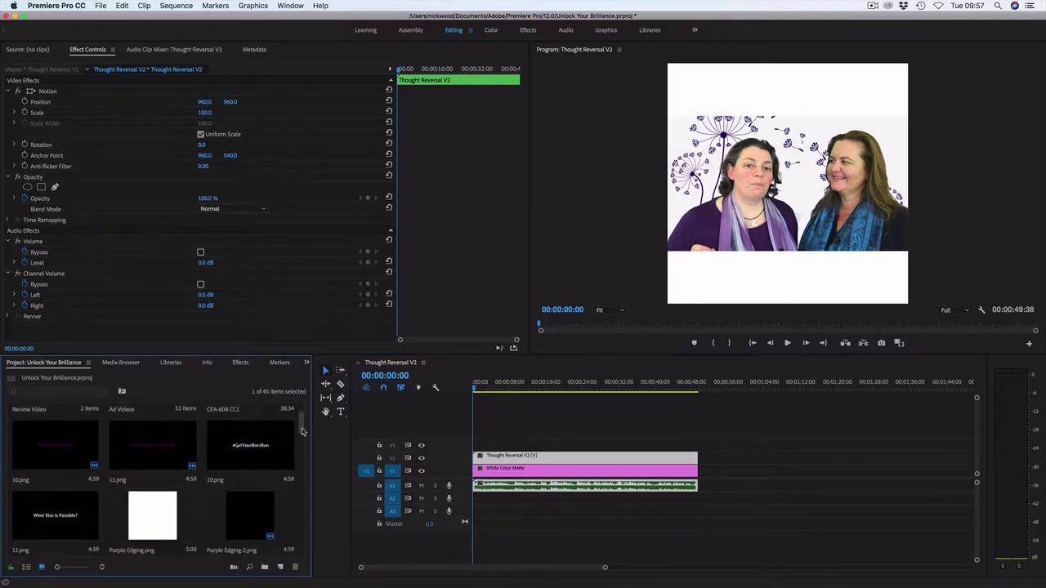
Place the 11.png title on V3 and set its Position Y to 200
{"action": "left_click", "coordinate": [161, 464]}
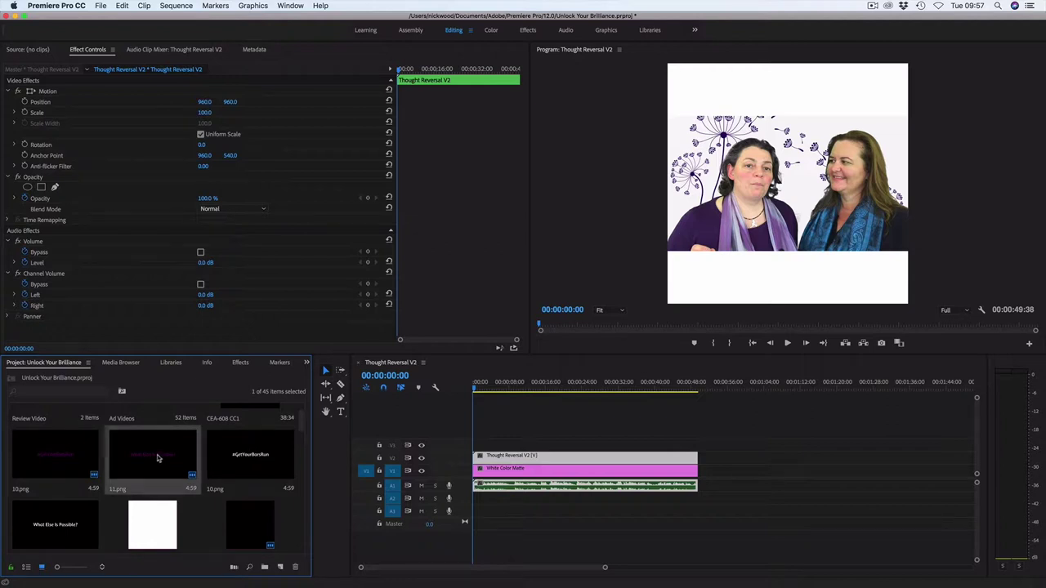
{"action": "left_click_drag", "start_coordinate": [158, 458], "coordinate": [481, 446]}
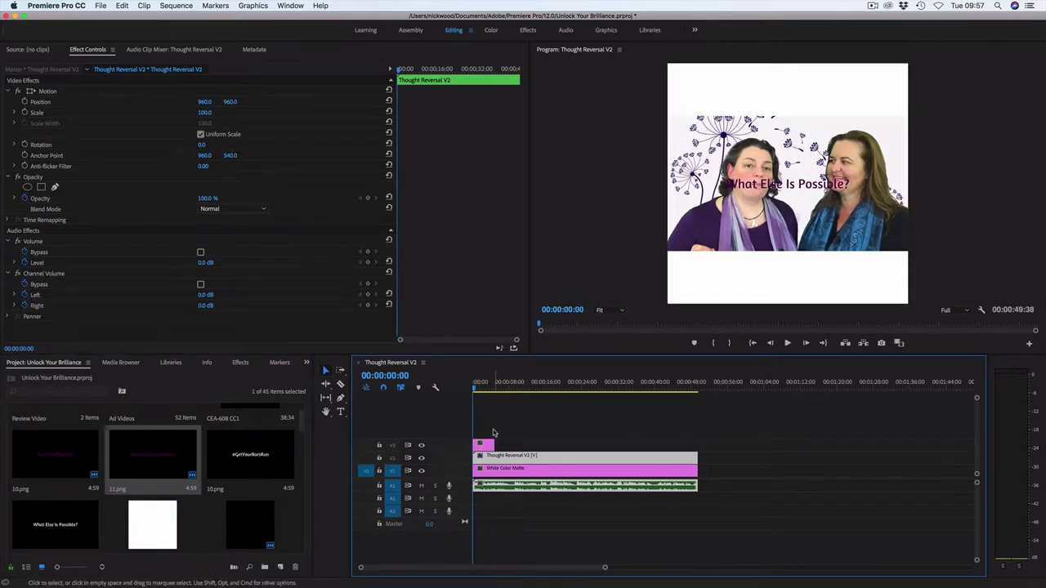
{"action": "left_click", "coordinate": [490, 446]}
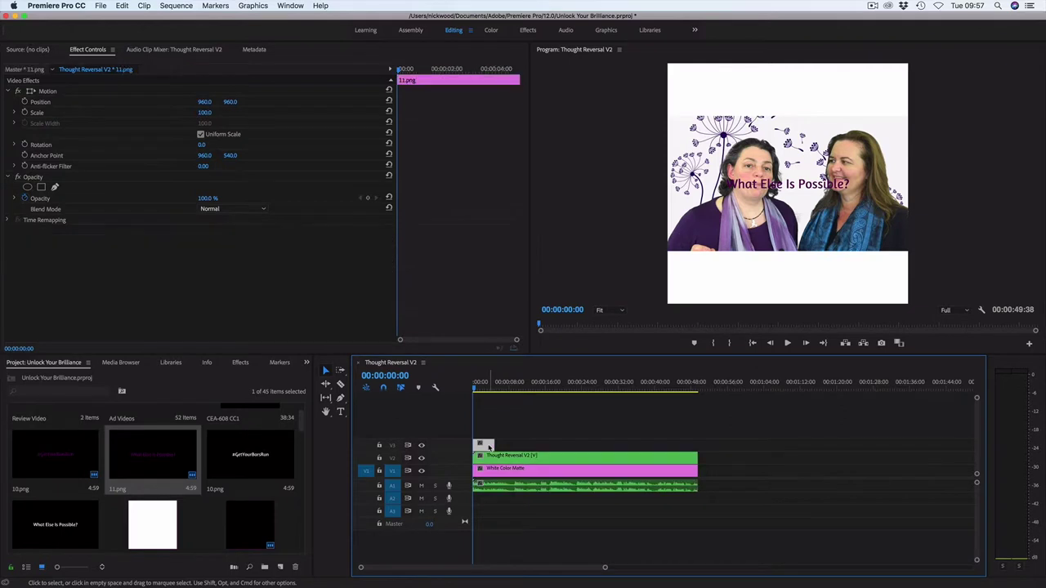
{"action": "left_click", "coordinate": [232, 101]}
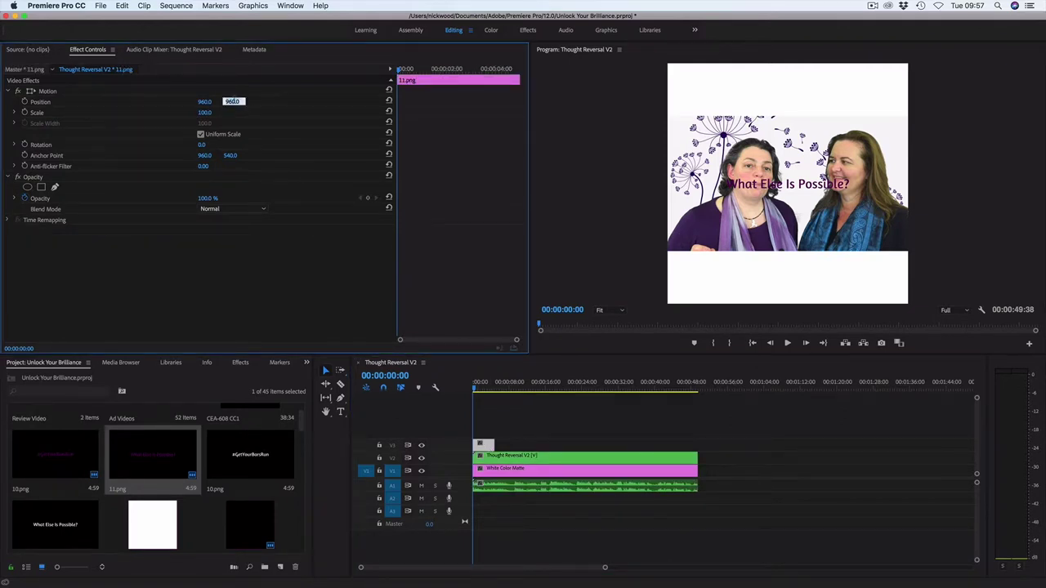
{"action": "type", "text": "200"}
{"action": "key", "text": "Return"}
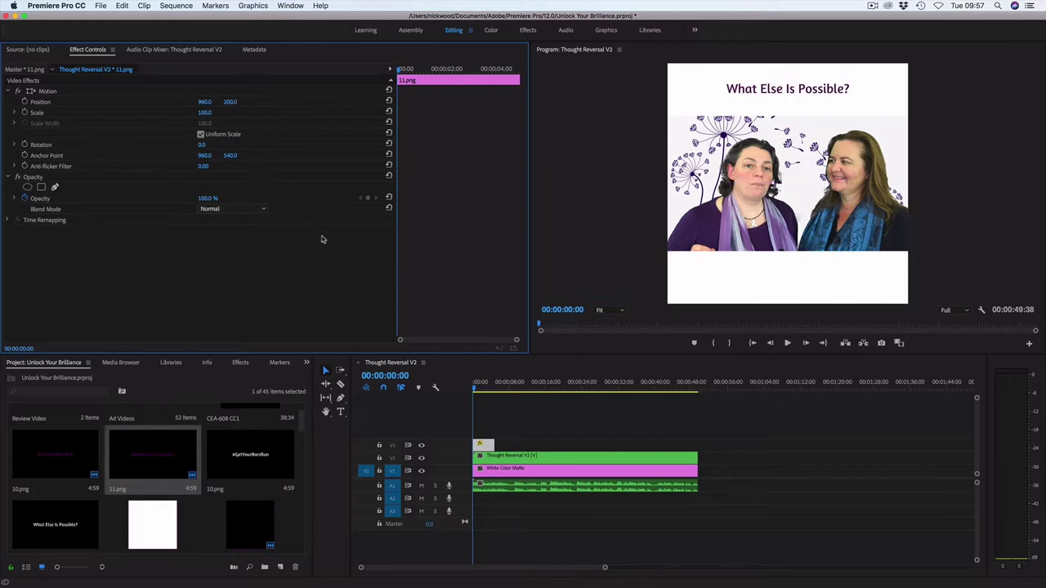
{"action": "left_click", "coordinate": [61, 470]}
Place the 10.png hashtag graphic on V4 at Position Y 1700
{"action": "left_click_drag", "start_coordinate": [60, 471], "coordinate": [486, 436]}
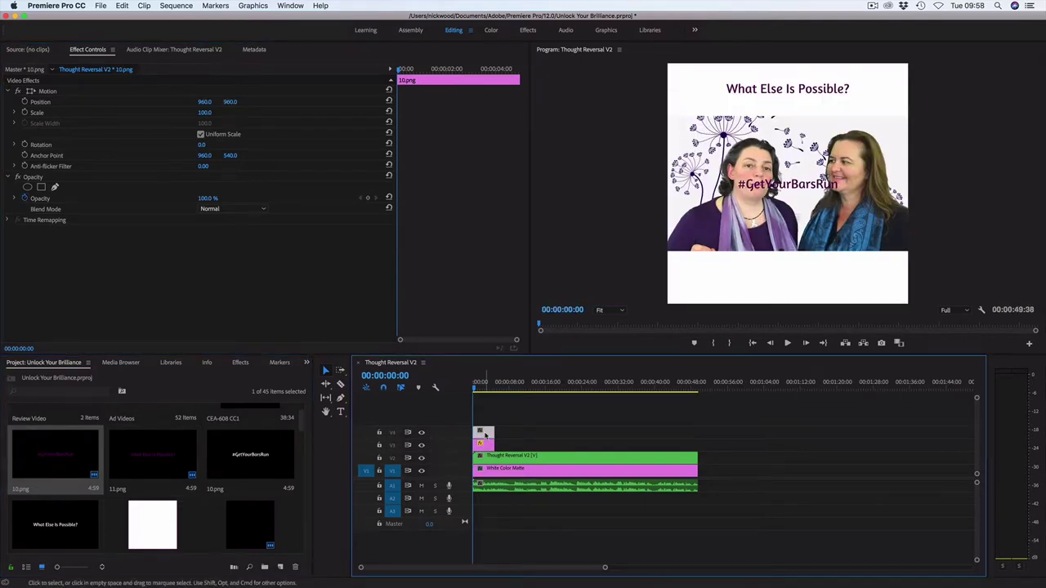
{"action": "left_click", "coordinate": [230, 102]}
{"action": "type", "text": "1700"}
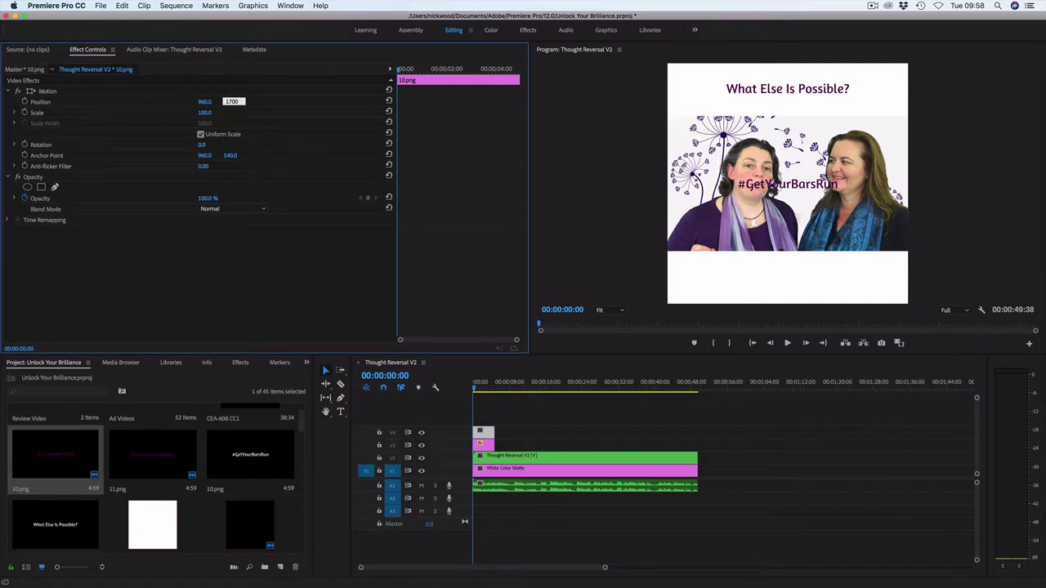
{"action": "key", "text": "Tab"}
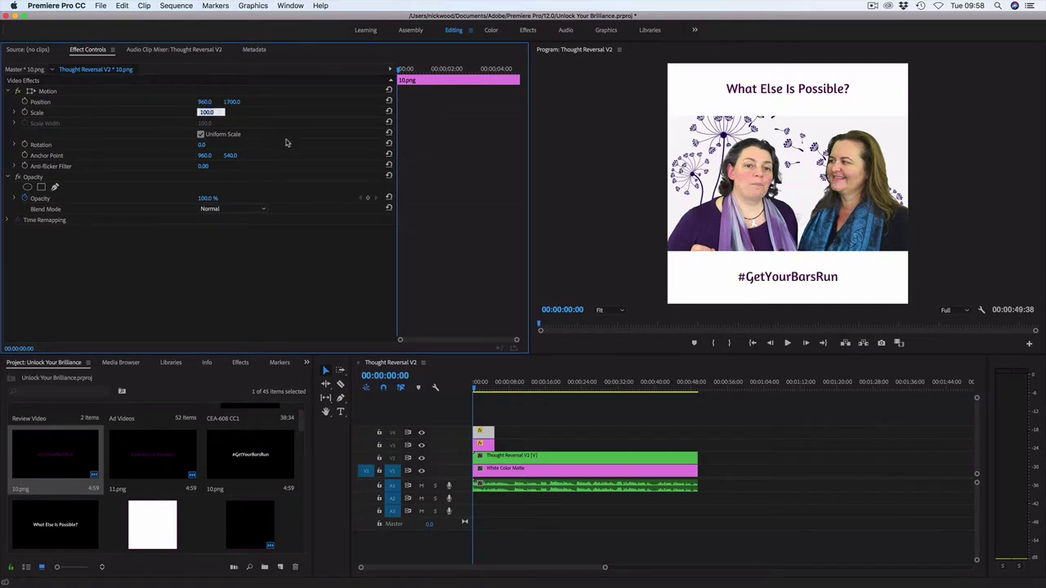
Extend the 11.png title and 10.png hashtag clips to the video's end
{"action": "left_click", "coordinate": [489, 446]}
{"action": "left_click_drag", "start_coordinate": [490, 445], "coordinate": [697, 451]}
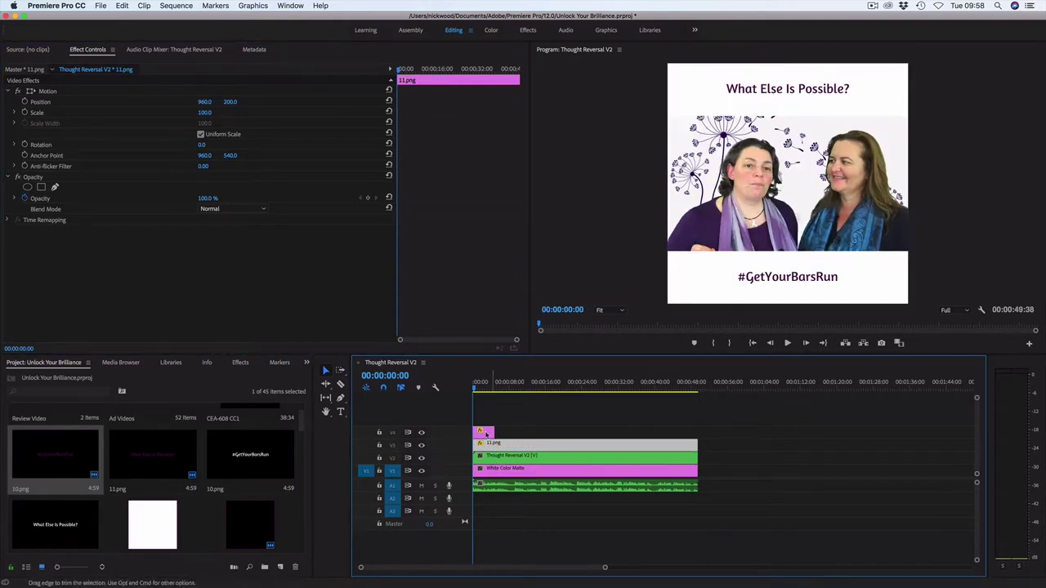
{"action": "left_click", "coordinate": [488, 433]}
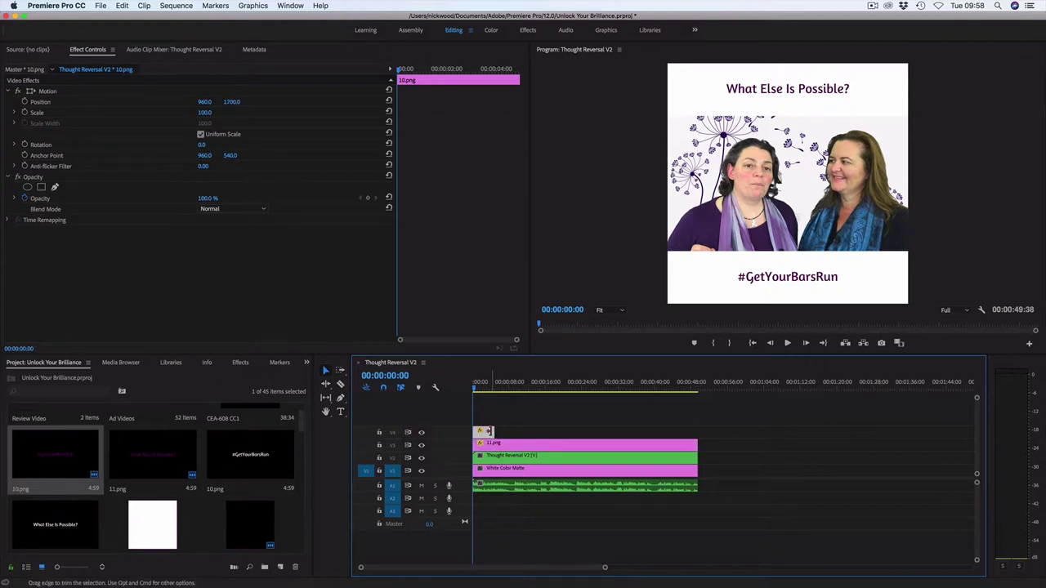
{"action": "left_click_drag", "start_coordinate": [491, 433], "coordinate": [599, 432]}
{"action": "left_click_drag", "start_coordinate": [656, 433], "coordinate": [689, 441]}
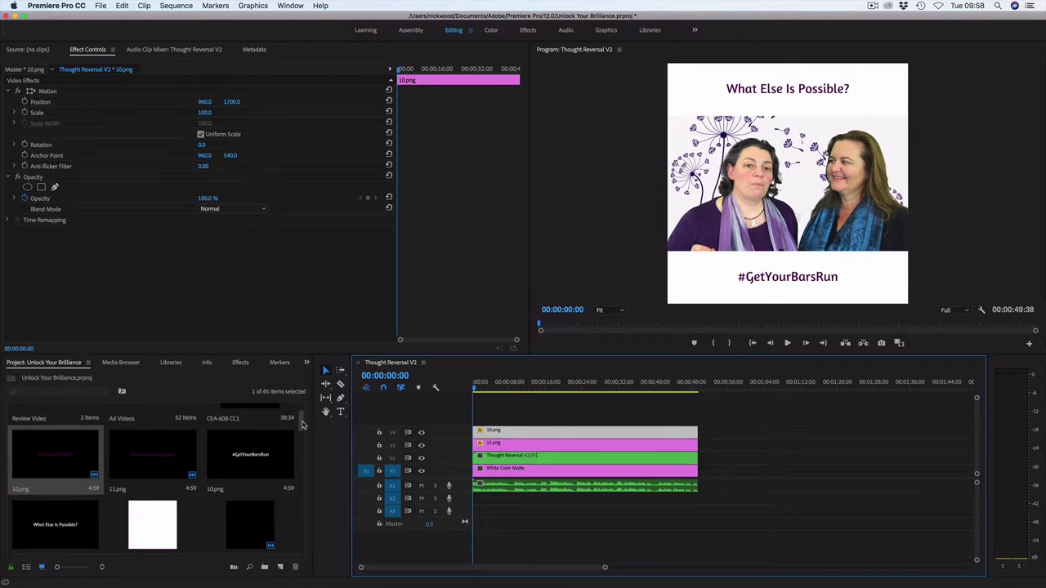
Add Purple Edging 16_9.png on a new top track, trimmed to the video's length
{"action": "scroll", "coordinate": [303, 424], "scroll_direction": "down", "scroll_amount": 3}
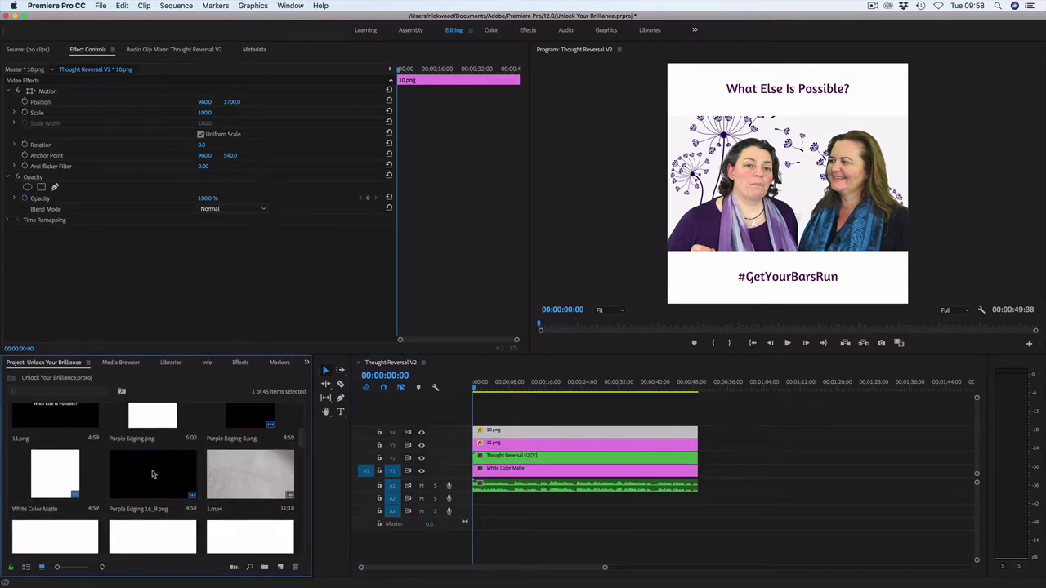
{"action": "left_click_drag", "start_coordinate": [152, 471], "coordinate": [473, 418]}
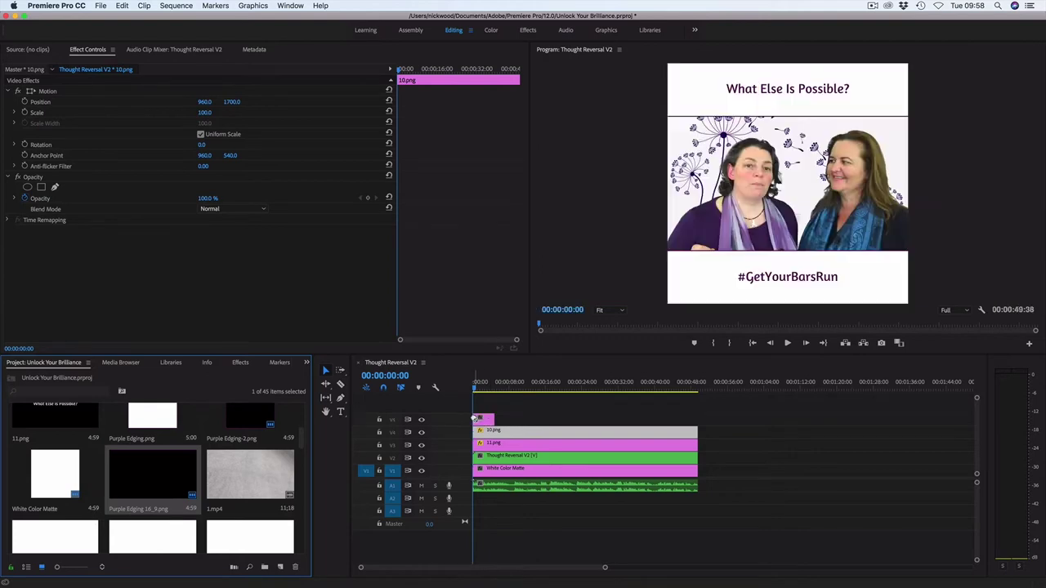
{"action": "left_click_drag", "start_coordinate": [493, 420], "coordinate": [697, 425]}
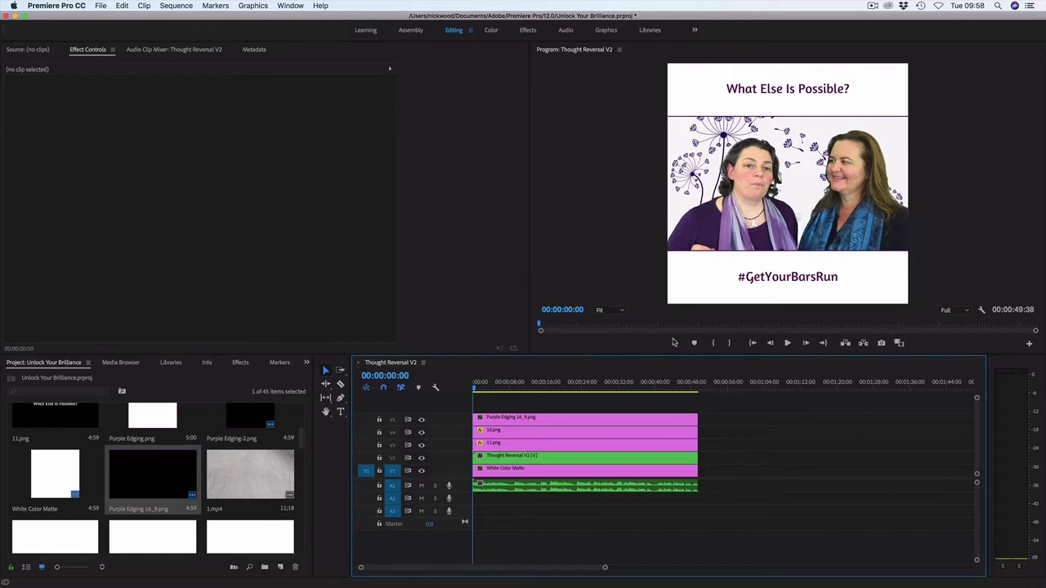
{"action": "left_click", "coordinate": [788, 343]}
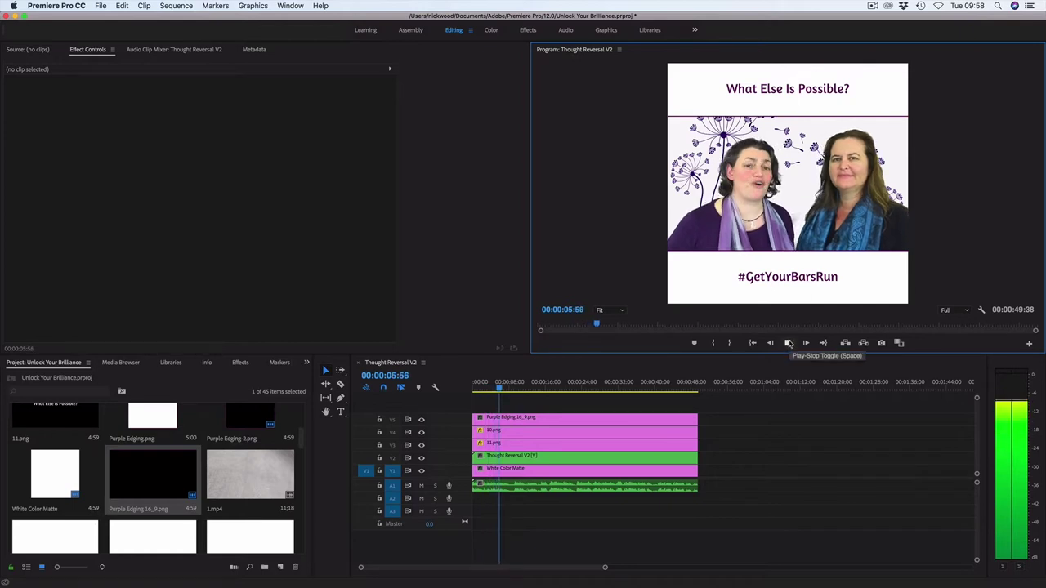
{"action": "left_click", "coordinate": [789, 343]}
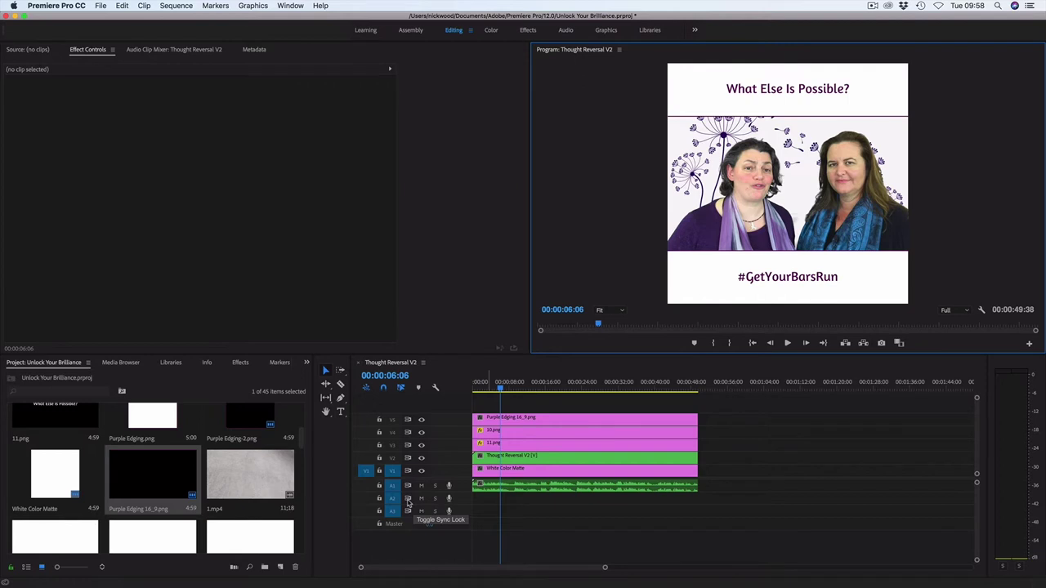
Bring up Export Settings for the sequence with Ctrl+M
{"action": "key", "text": "ctrl+m"}
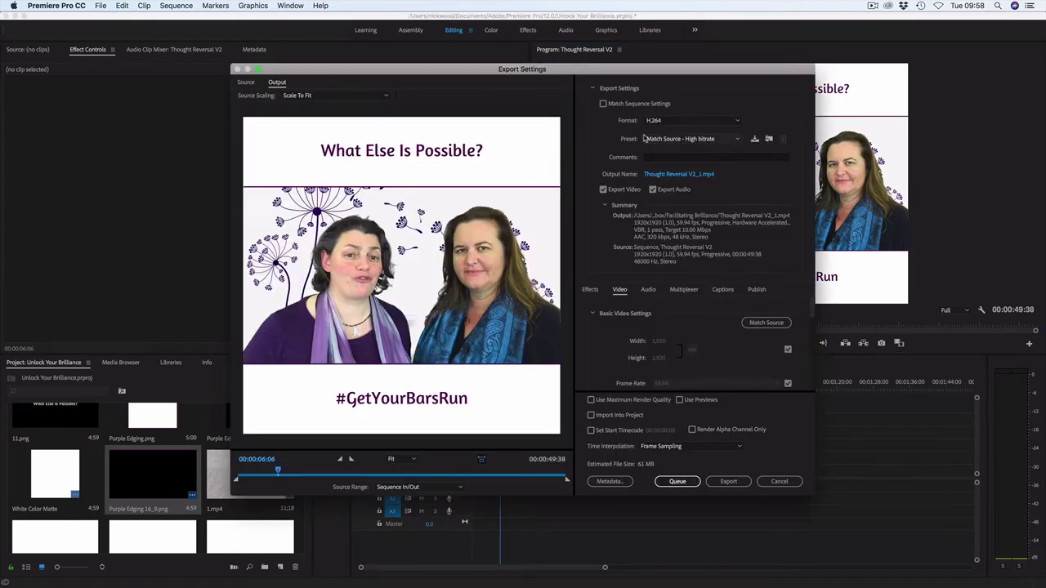